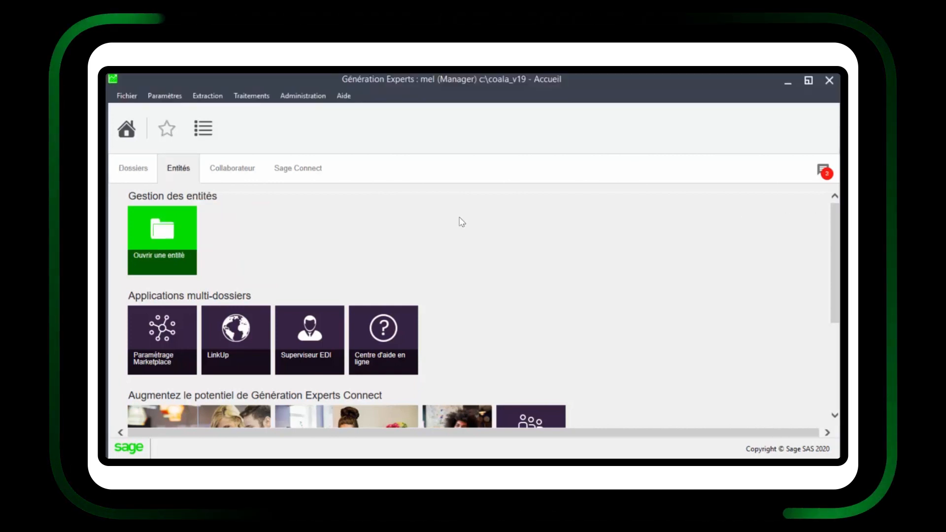
Open the Entité Market Place dossier
left_click(155, 235)
left_click(209, 186)
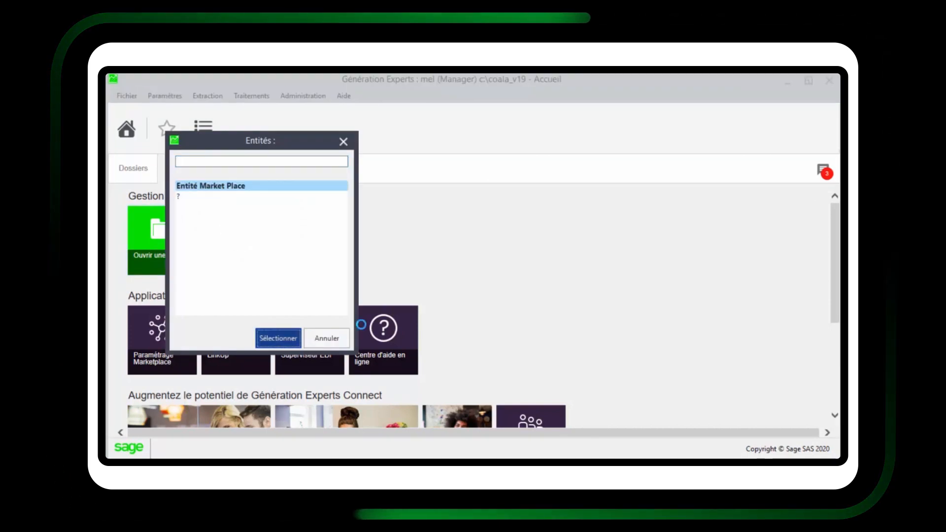
left_click(283, 339)
In Contacts, check the entity's Raison sociale and SIREN, then expand the Collaborateur group
left_click(250, 317)
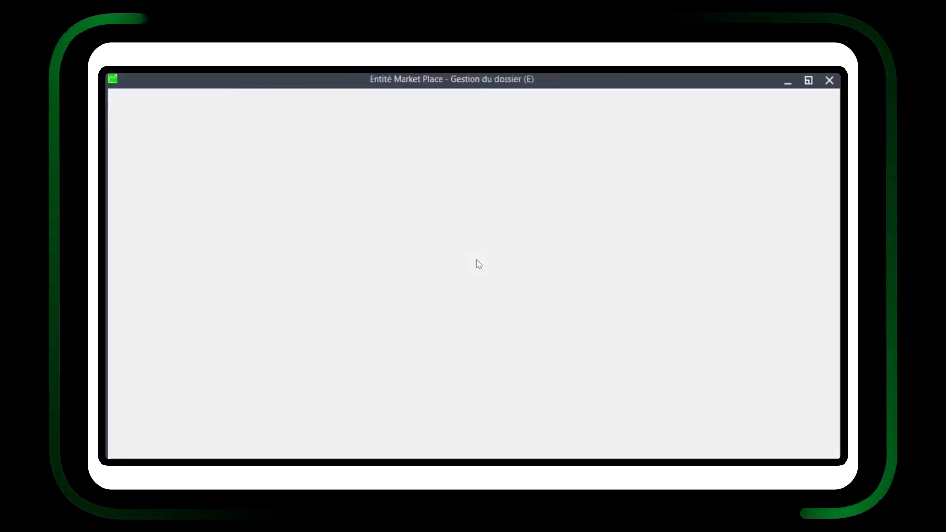
left_click(241, 164)
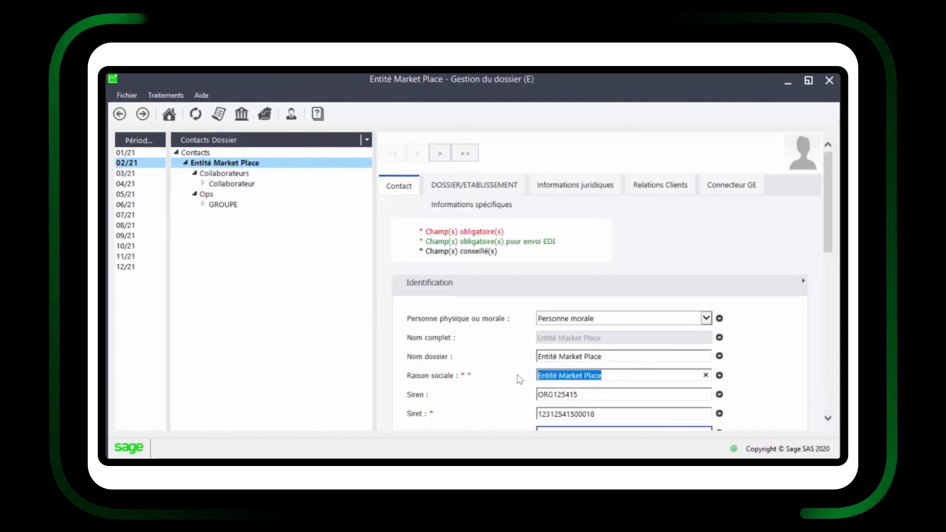
left_click(603, 392)
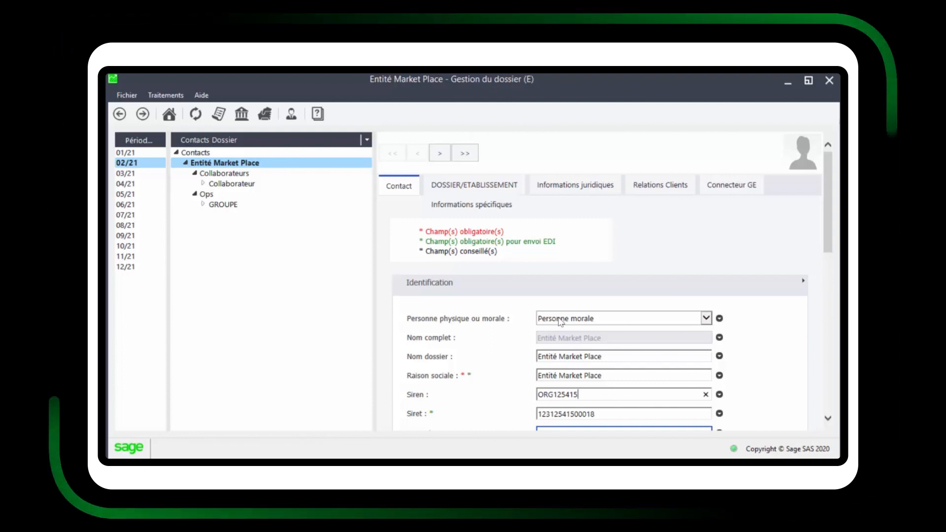
double_click(207, 185)
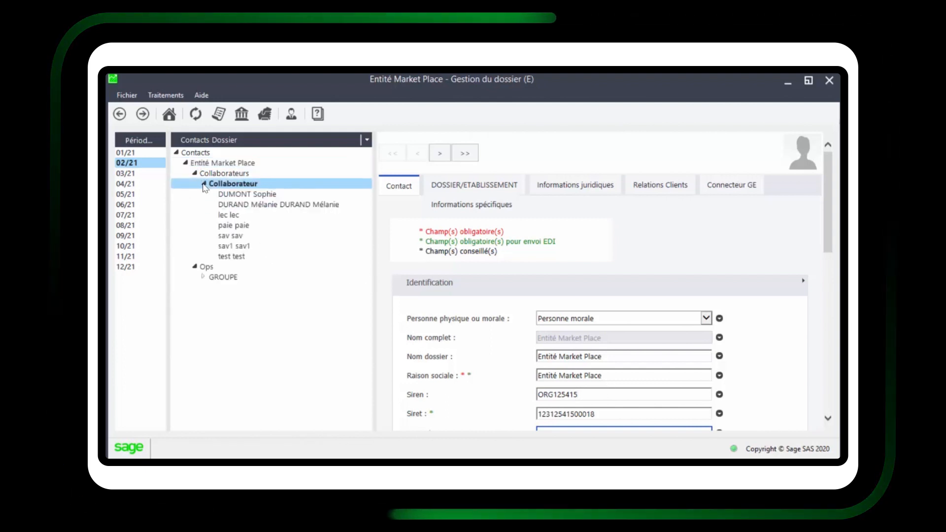
Open the reference collaborator's contact record and scroll to its Communication e-mail
left_click(266, 207)
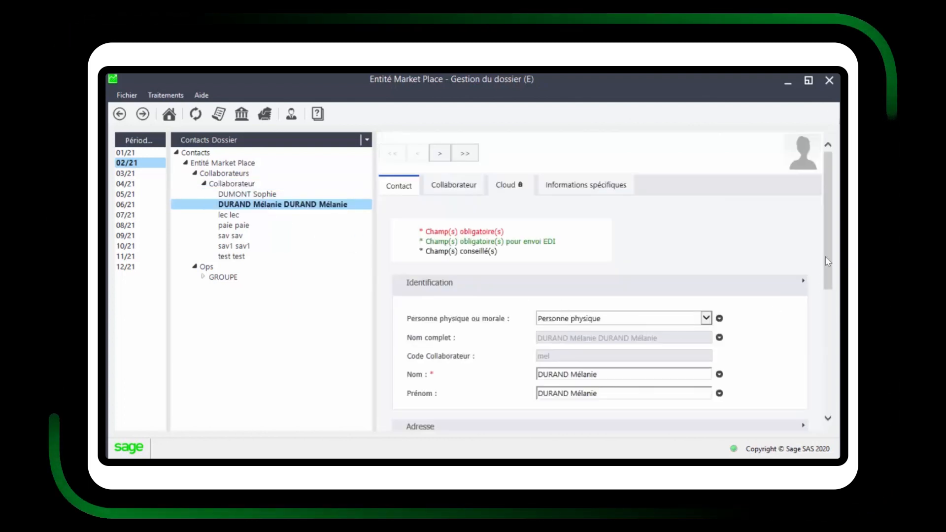
scroll(831, 227, "down", 5)
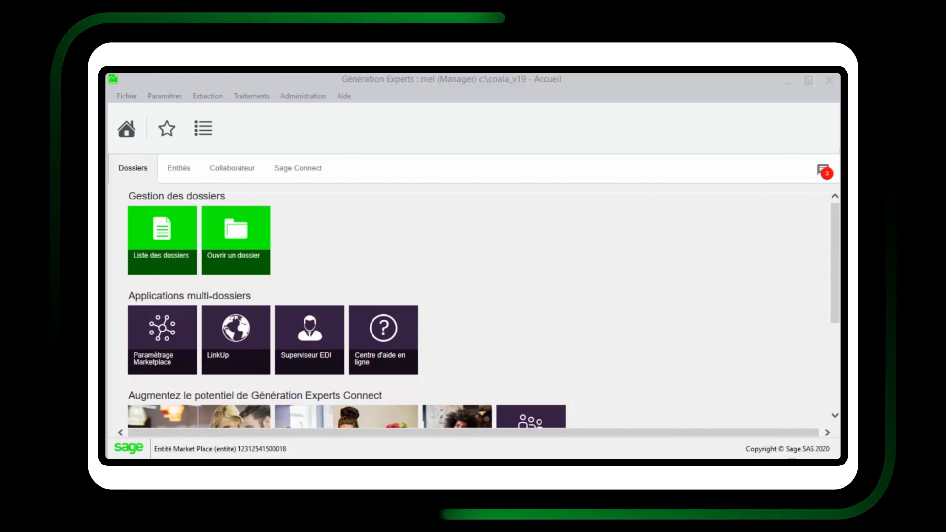
From the Paramétrage Marketplace tile, start Activer Connecteur GE
left_click(183, 351)
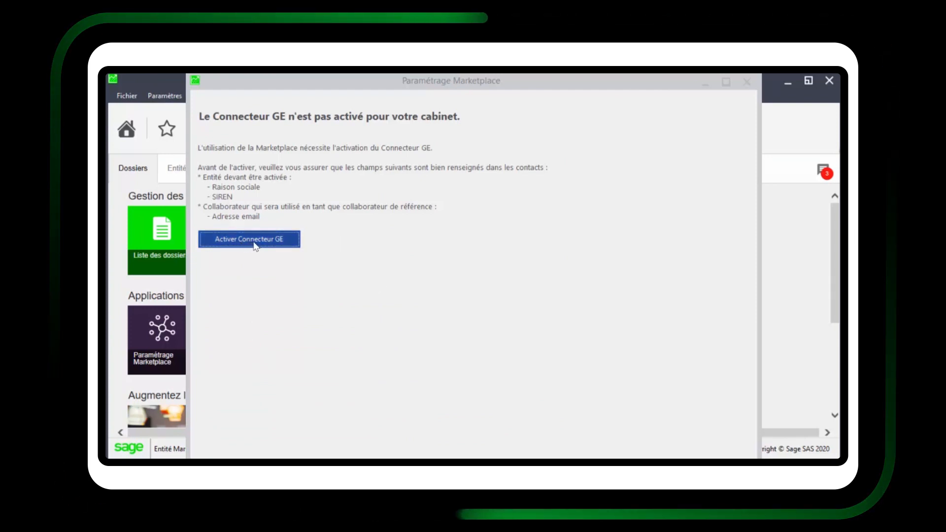
left_click(279, 245)
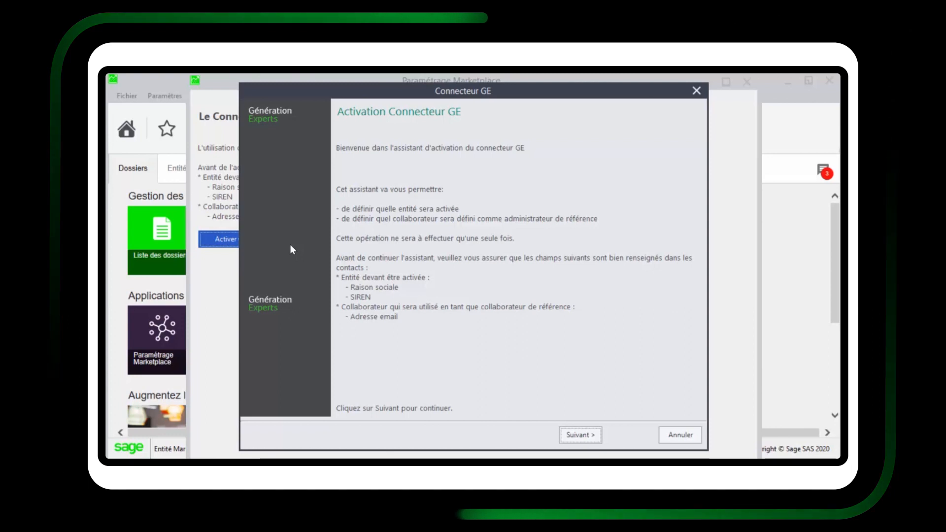
Enter the Sage customer code and paste the Sage invoice number into the wizard
left_click(581, 435)
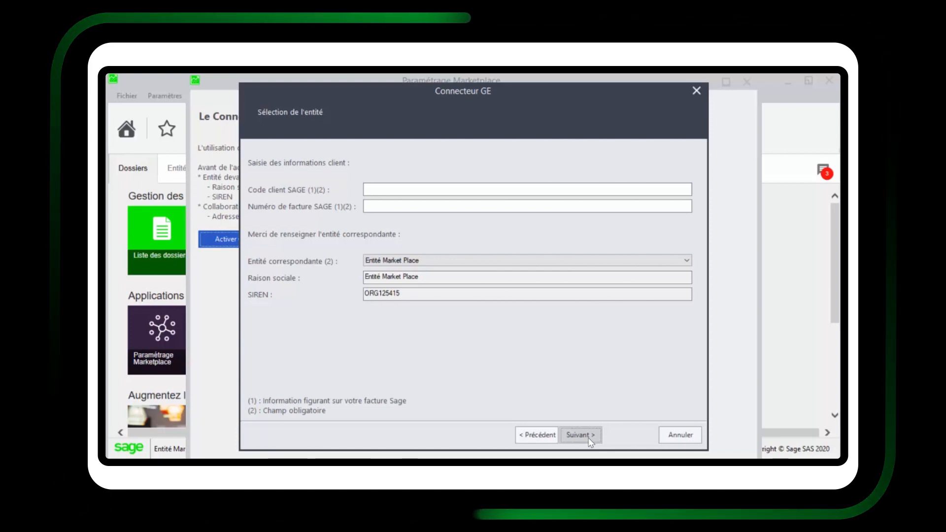
left_click(579, 435)
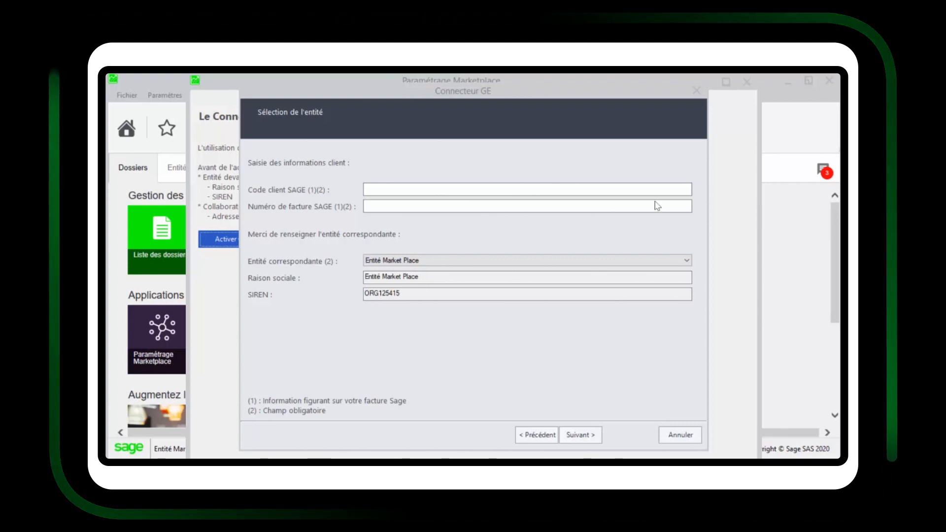
left_click(372, 189)
left_click(394, 207)
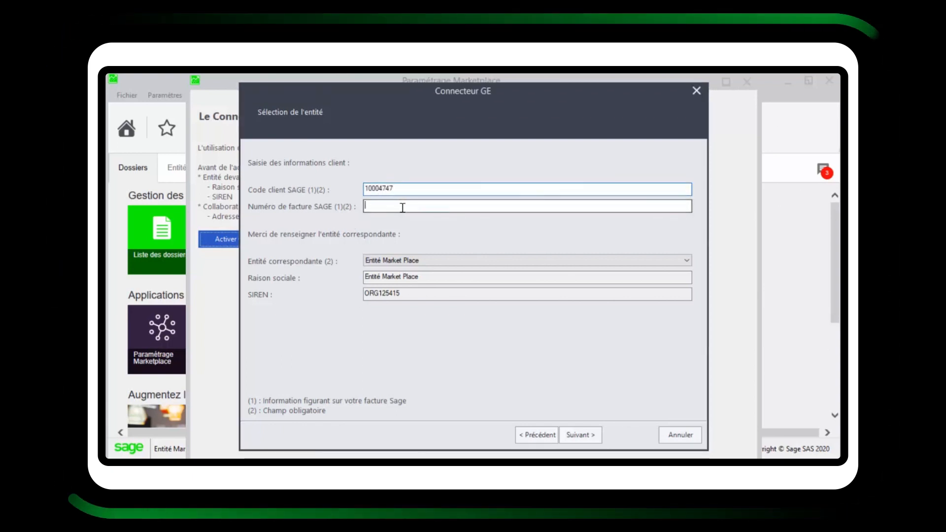
key("alt+Tab")
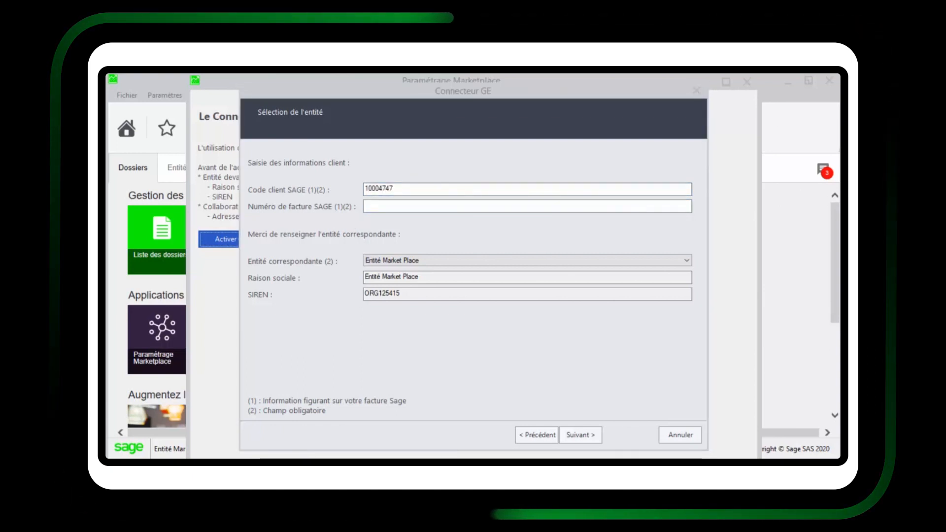
left_click(401, 205)
type("EX16FR059001197")
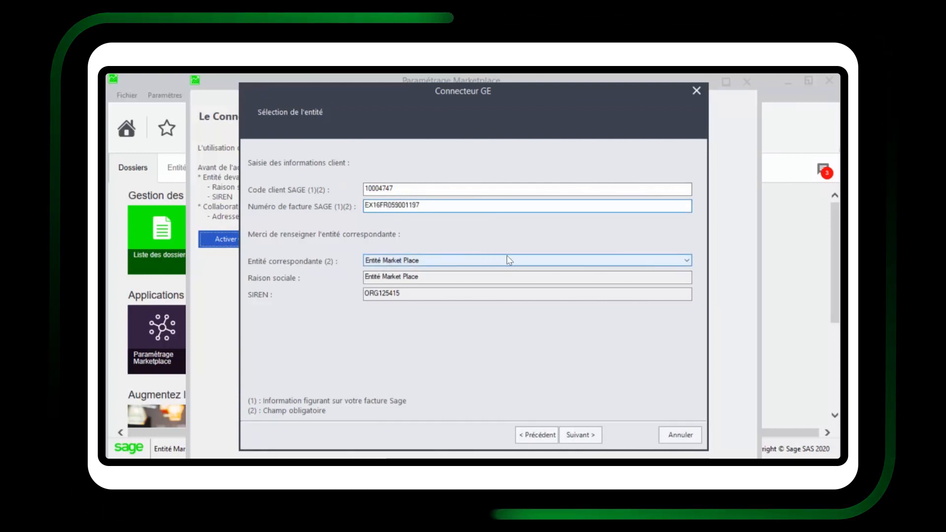
Select Entité Market Place as Entité correspondante, review its Raison sociale and SIREN, and submit
left_click(686, 261)
left_click(602, 268)
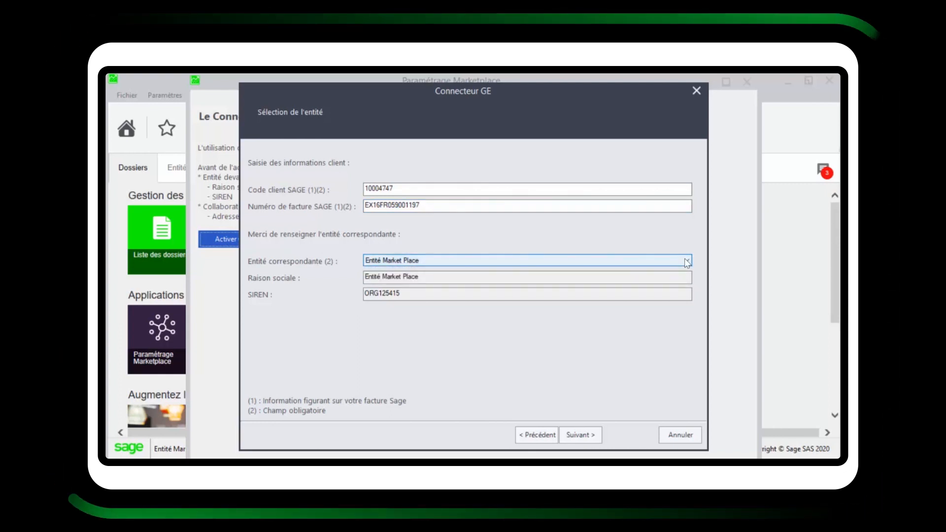
left_click(687, 261)
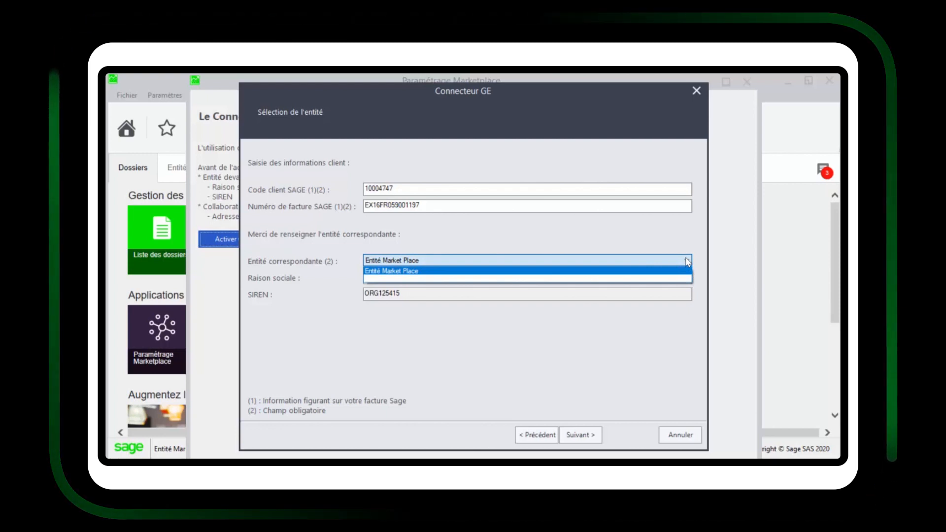
left_click(579, 271)
left_click(434, 277)
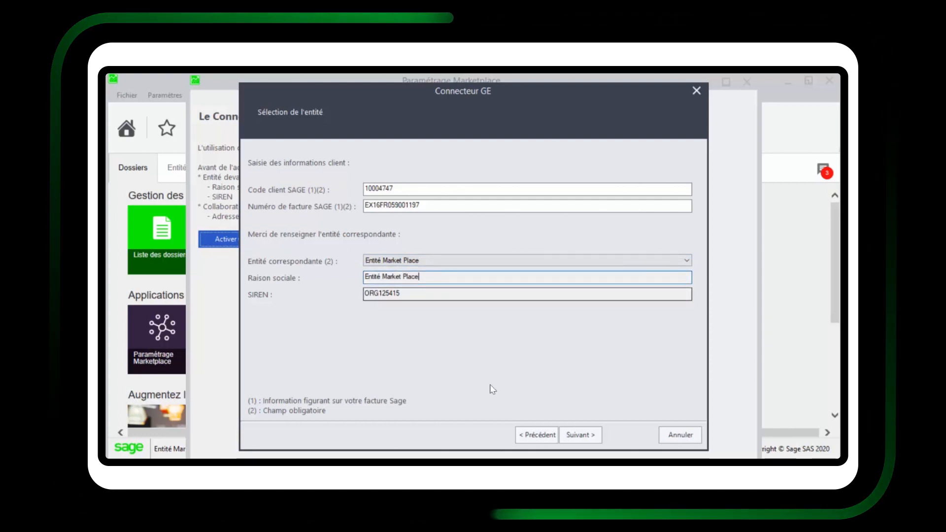
left_click(415, 294)
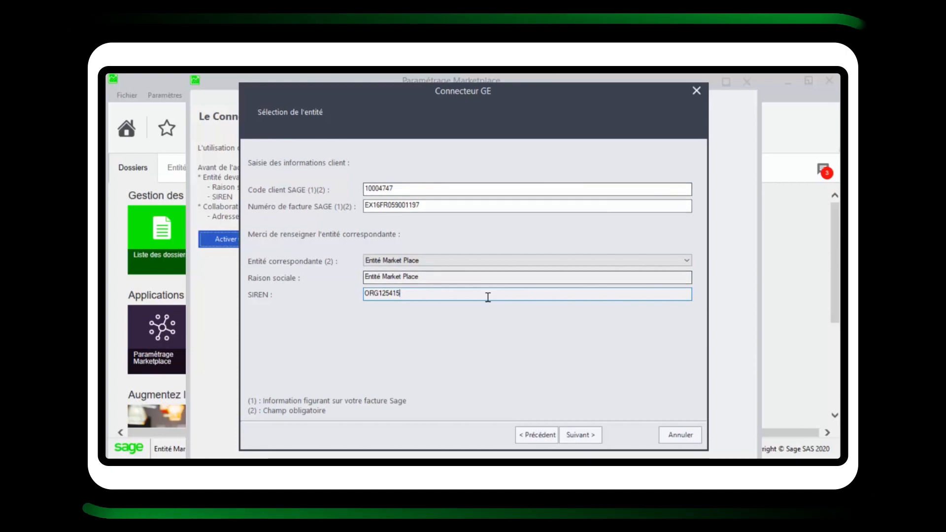
left_click(581, 435)
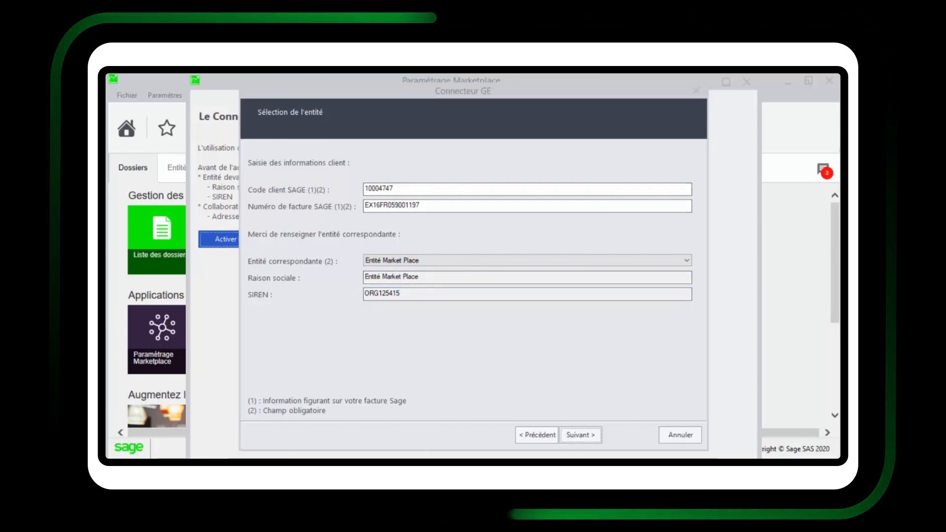
Pick the first listed user as Administrateur de référence and check the Adresse mail field
left_click(575, 432)
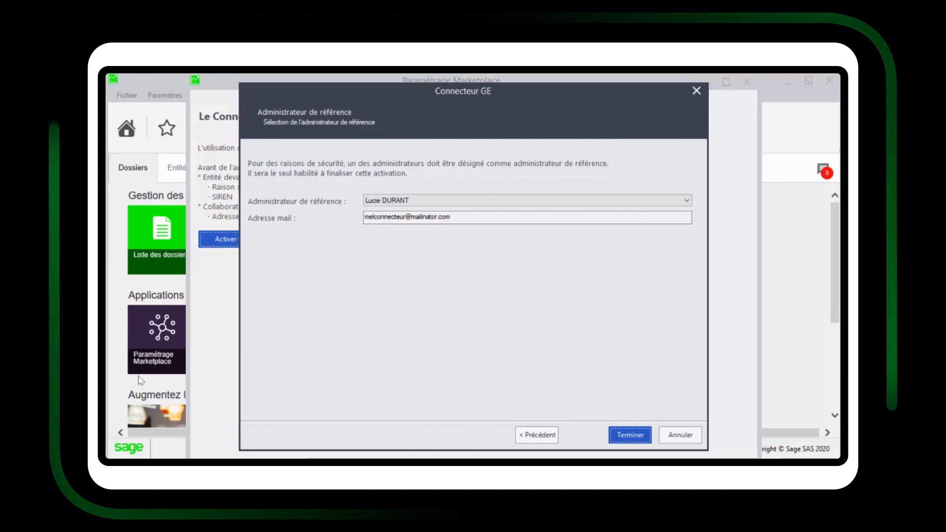
left_click(486, 201)
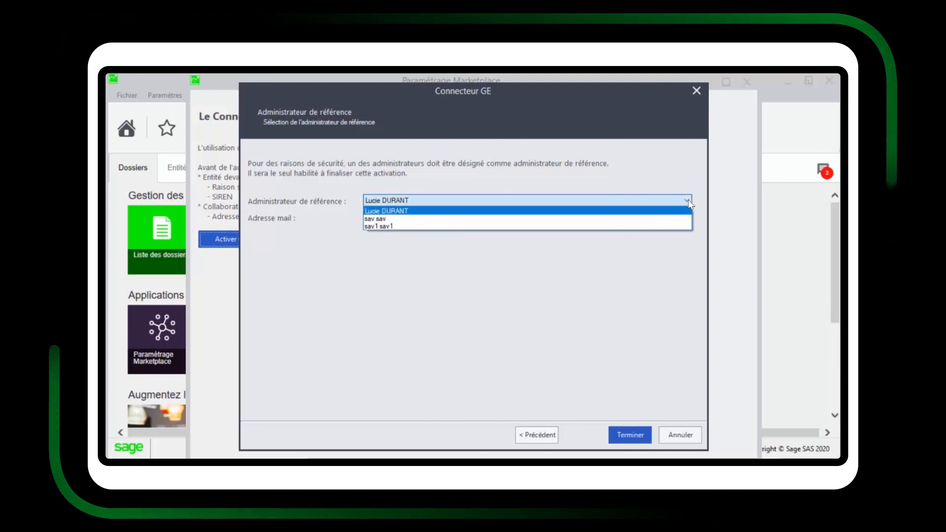
left_click(406, 211)
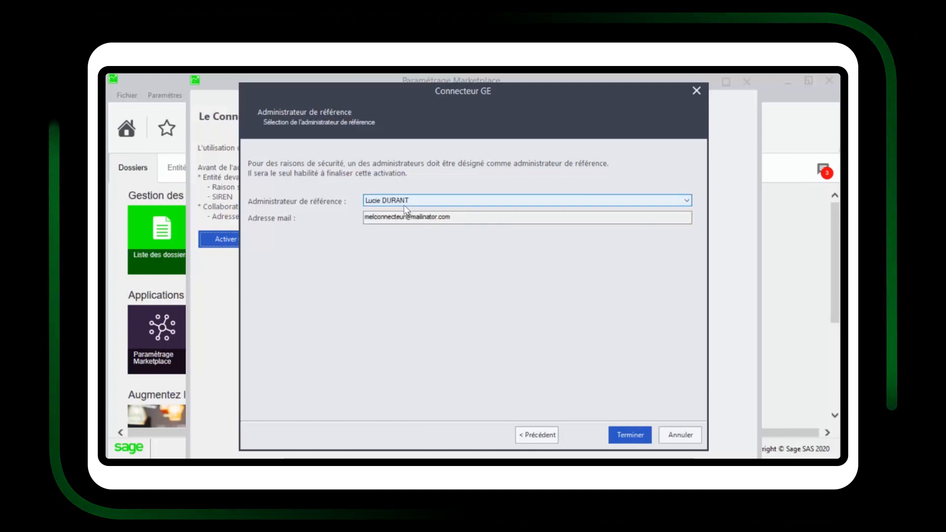
left_click(467, 220)
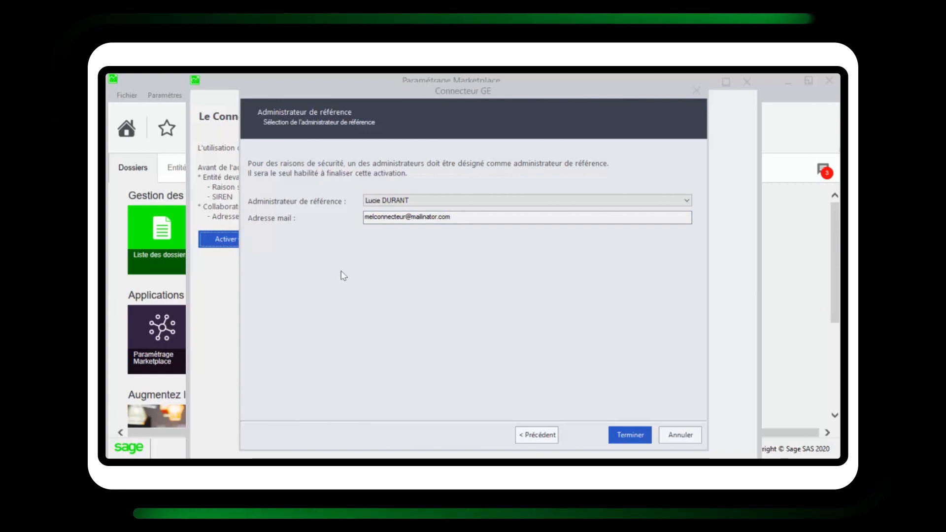
Finish the Connecteur GE activation wizard with Terminer
left_click(635, 438)
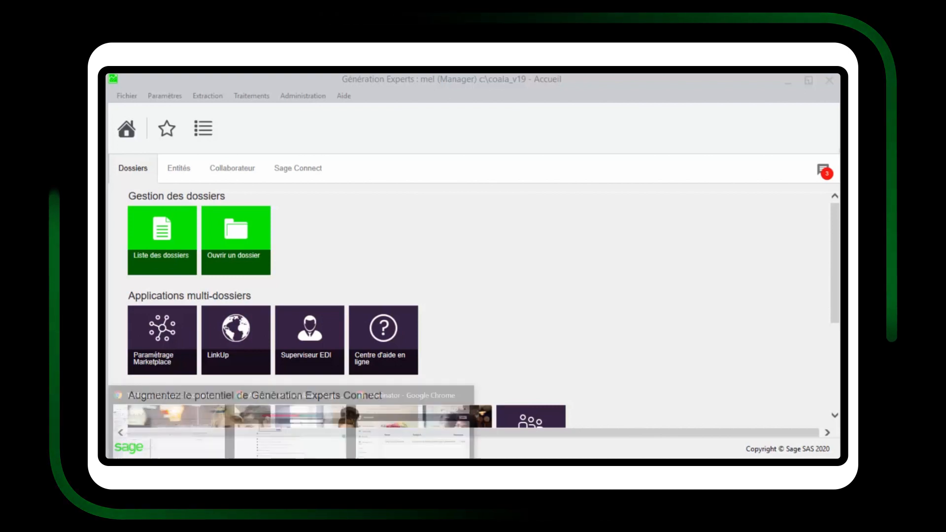
In Mailinator, open the Sage LinkUp Experts activation e-mail and follow its Activer votre compte link
left_click(470, 450)
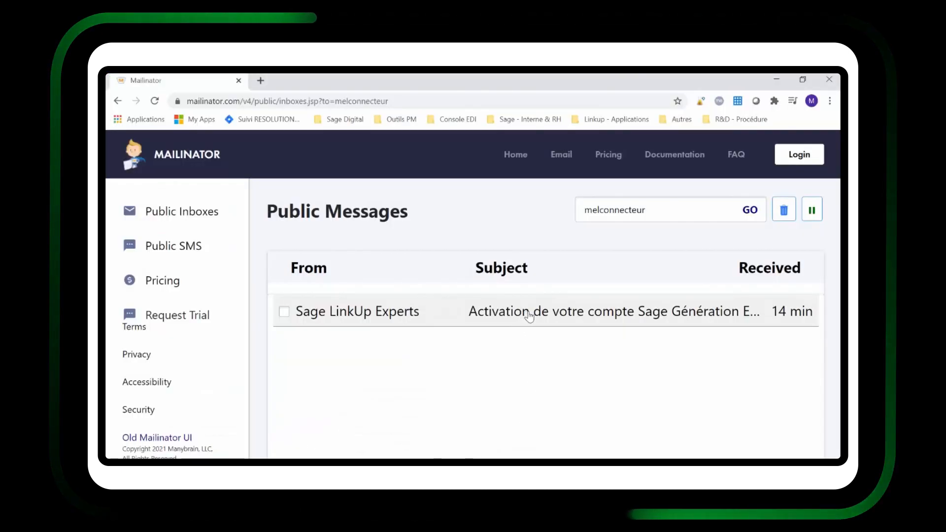
left_click(557, 315)
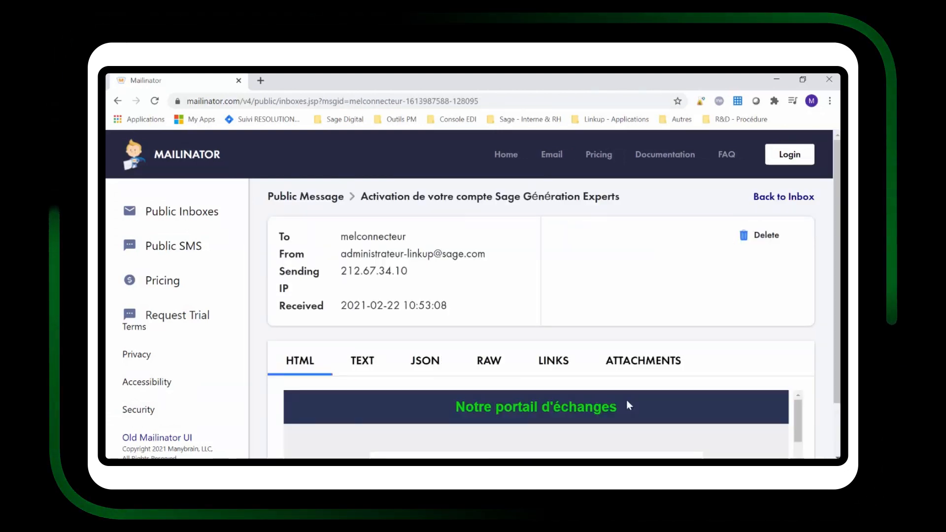
scroll(673, 420, "down", 2)
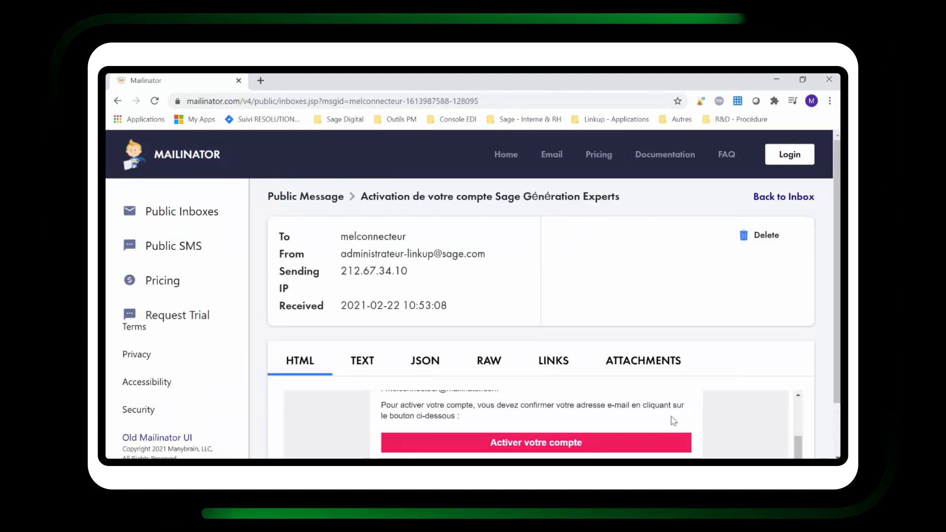
scroll(689, 418, "up", 1)
scroll(840, 257, "down", 1)
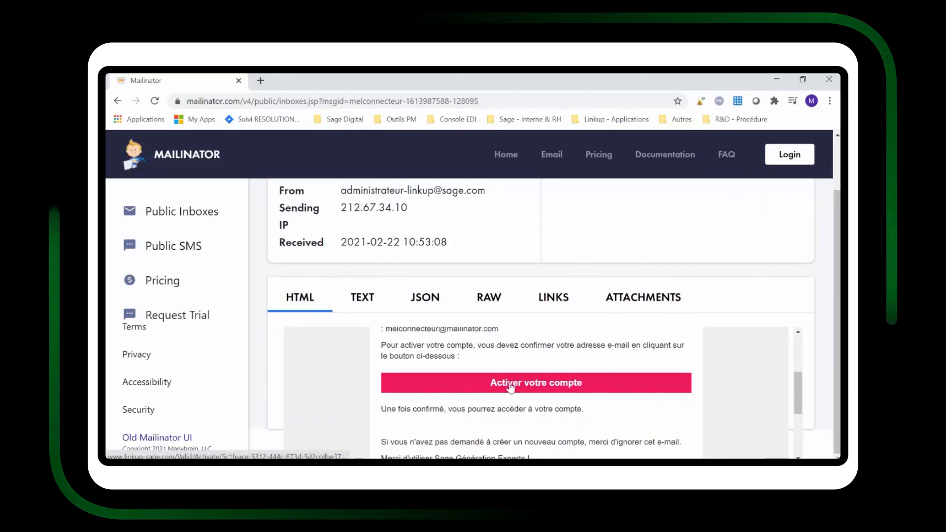
left_click(537, 389)
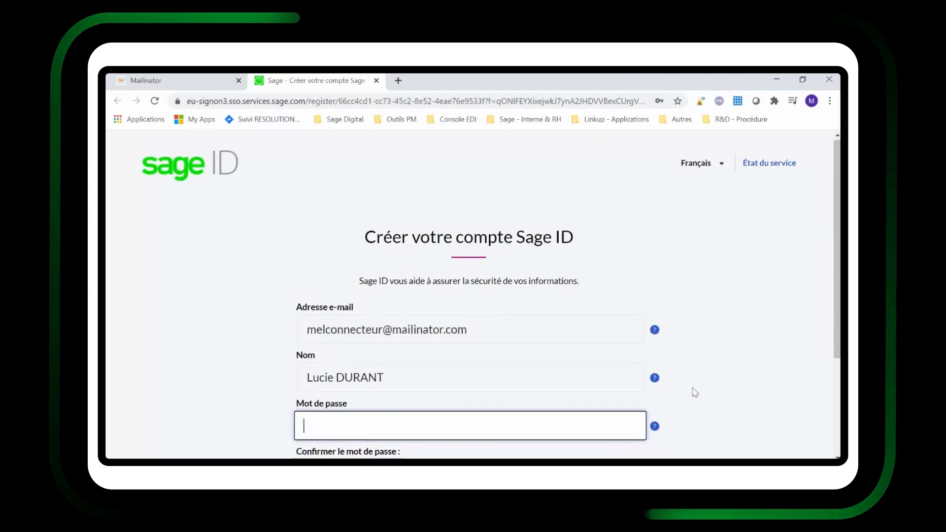
Scroll down the Créer votre compte Sage ID page
scroll(693, 393, "down", 2)
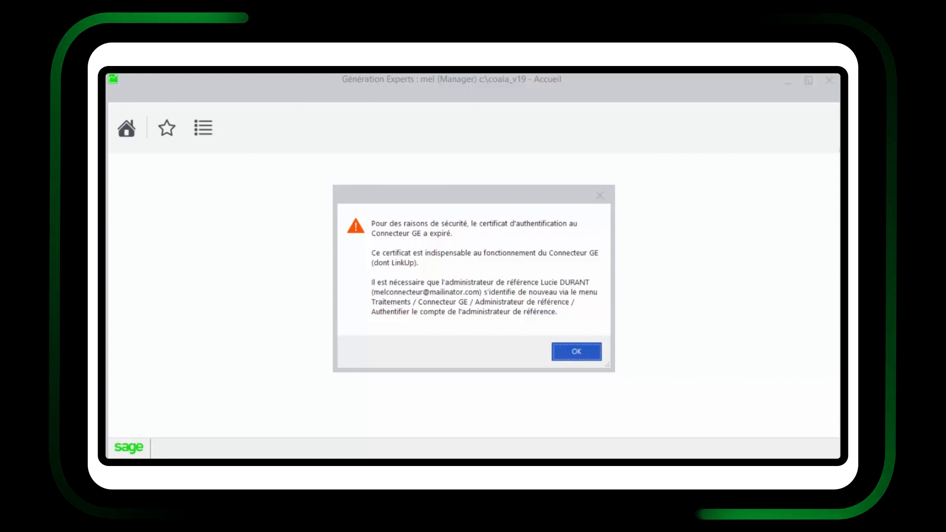
Dismiss the expired-certificate warning and go to Traitements > Connecteur GE > Administrateur de référence
left_click(565, 353)
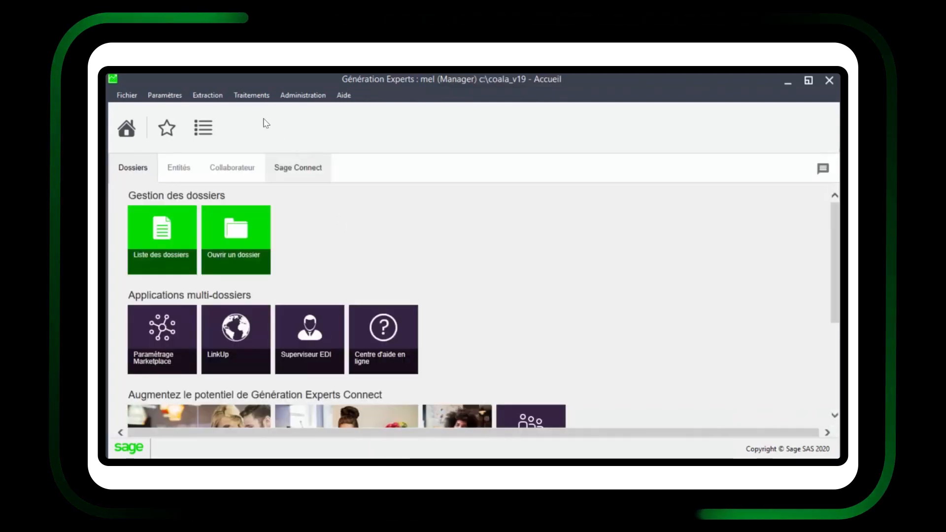
left_click(262, 96)
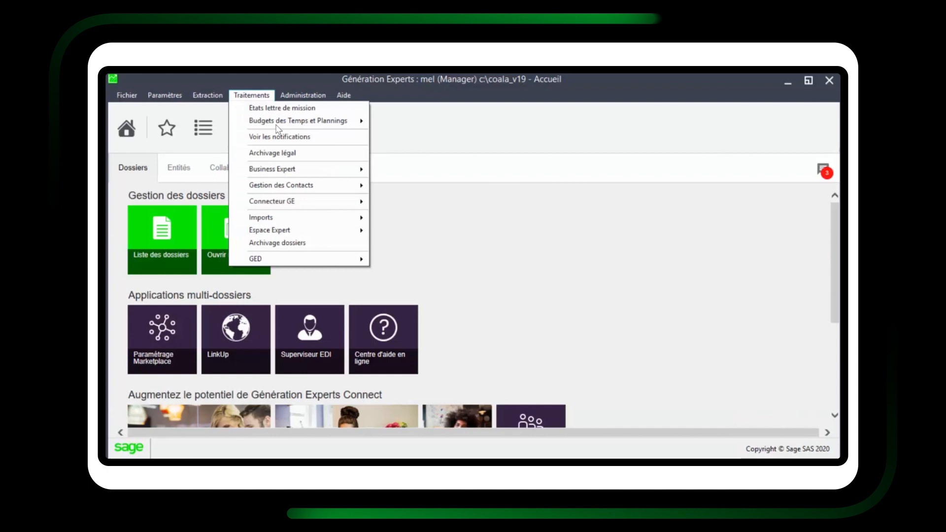
mouse_move(333, 203)
mouse_move(446, 207)
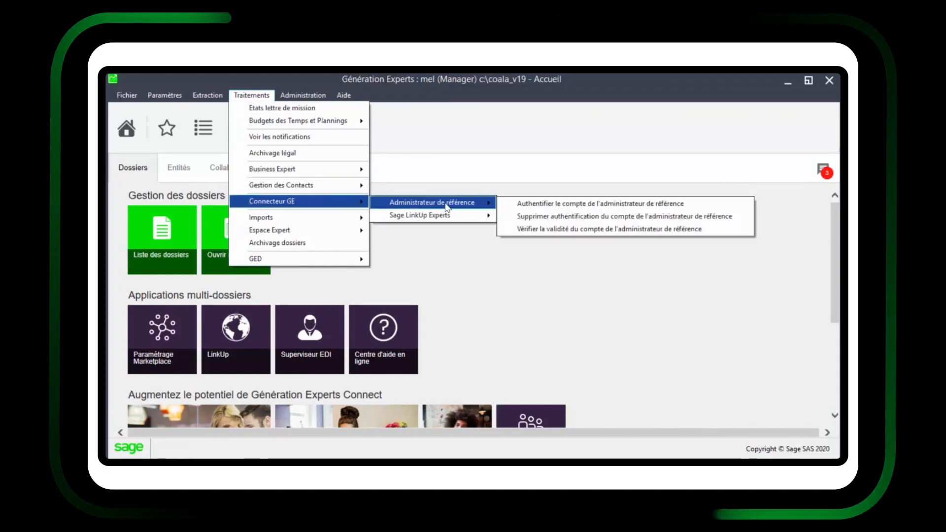
Authenticate the reference administrator by signing in to Sage ID with the prefilled e-mail and password
left_click(718, 208)
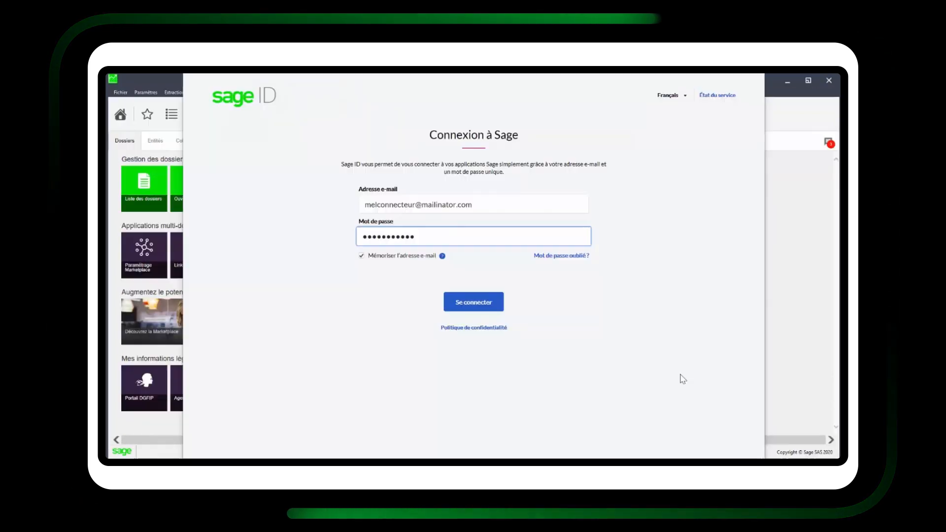
left_click(486, 205)
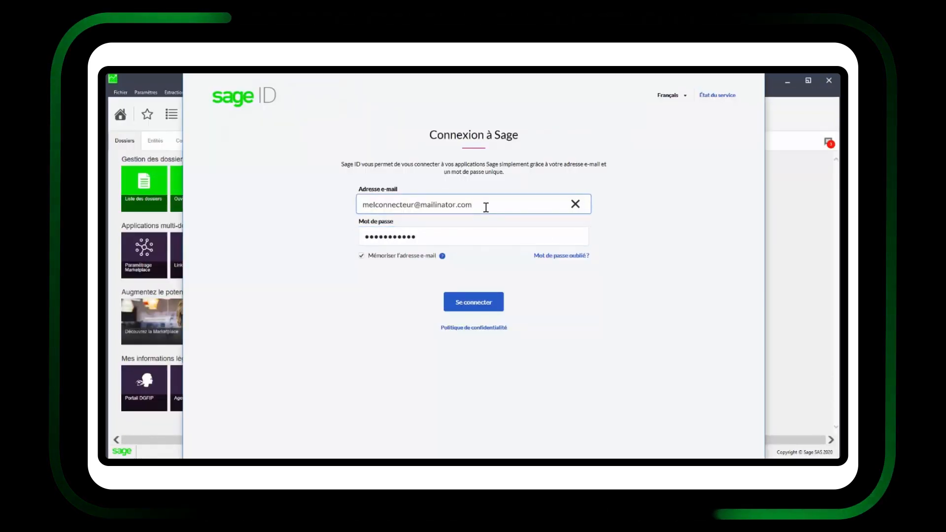
left_click(476, 234)
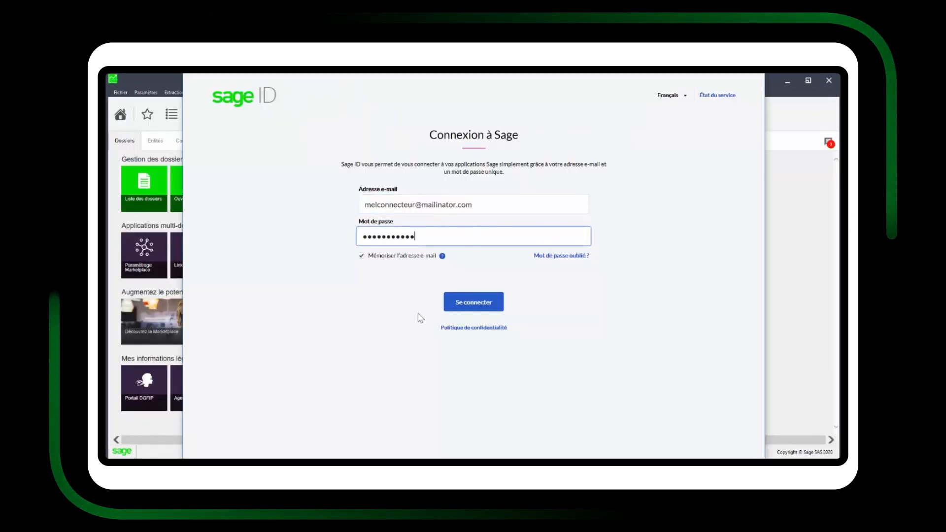
left_click(479, 308)
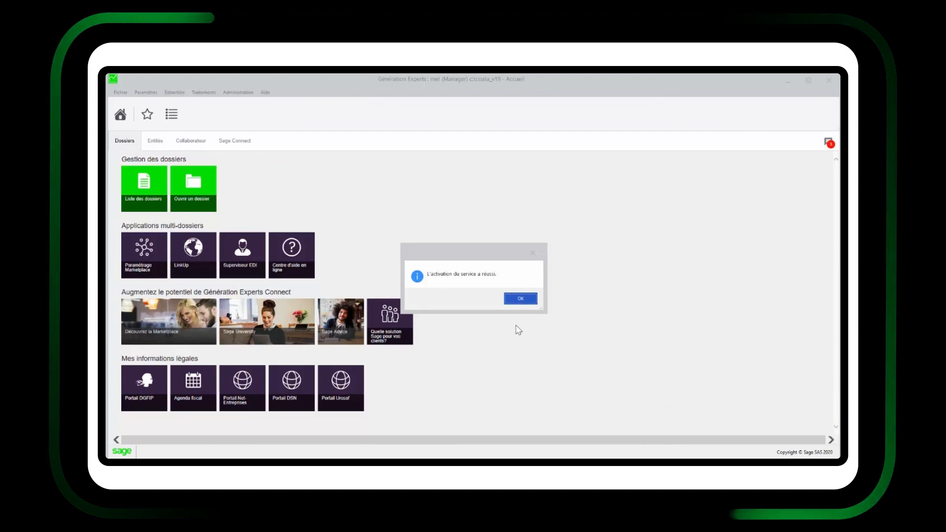
Dismiss the 'L'activation du service a réussi.' confirmation to return to the home page
left_click(519, 299)
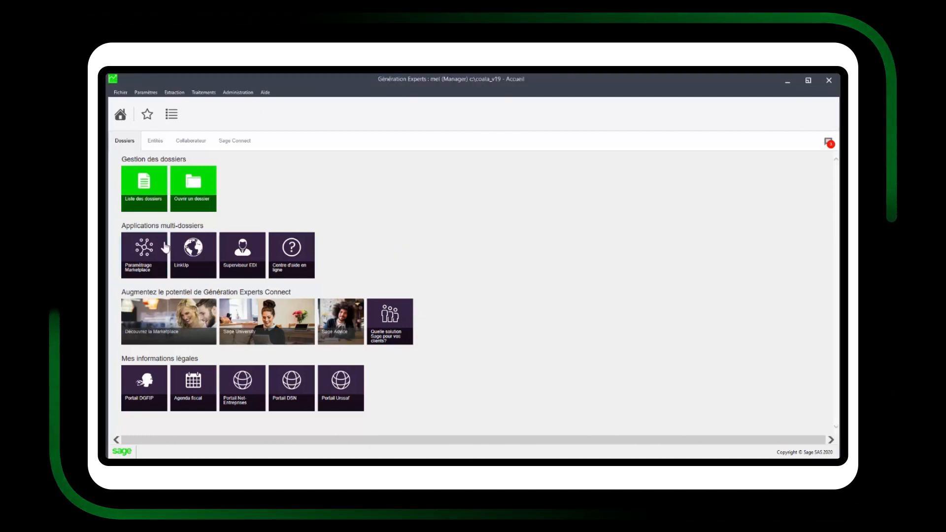